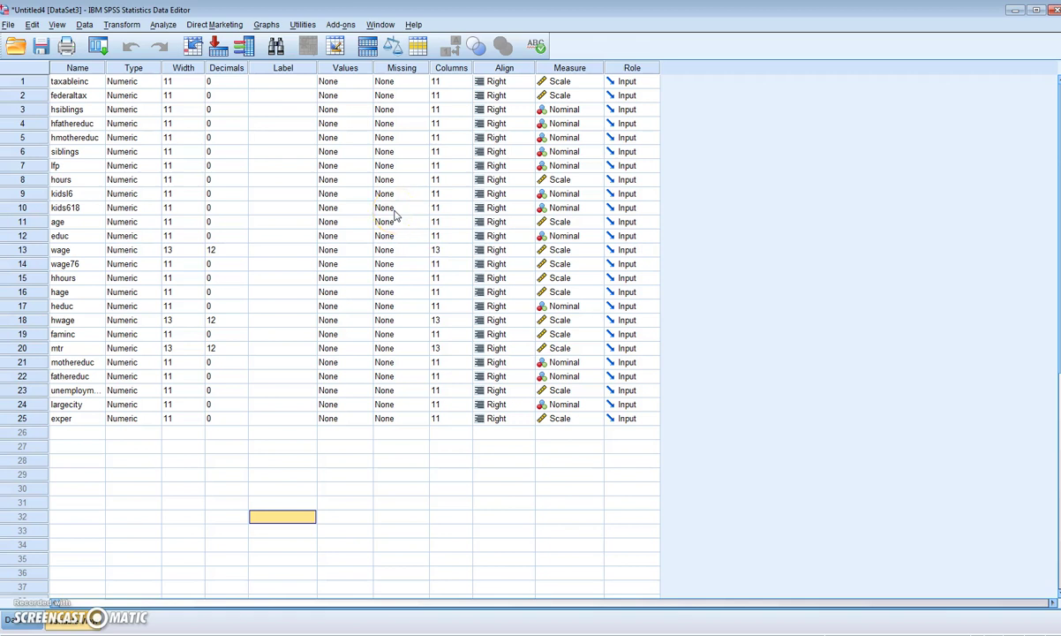
Open the Bivariate Correlations dialog and browse its variable list.
click(164, 27)
mouse_move(195, 145)
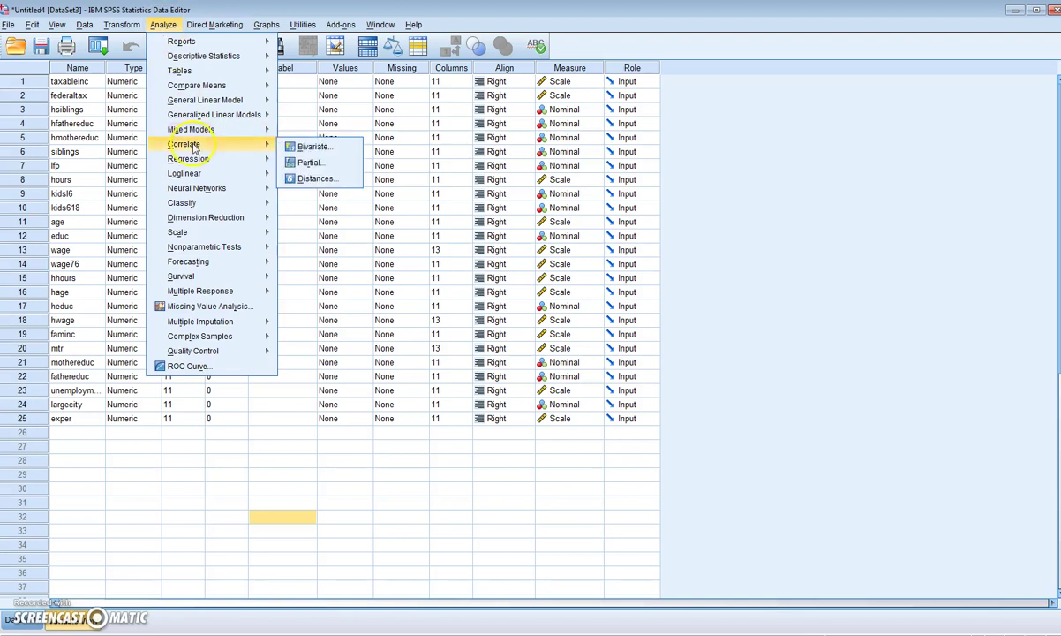
click(304, 146)
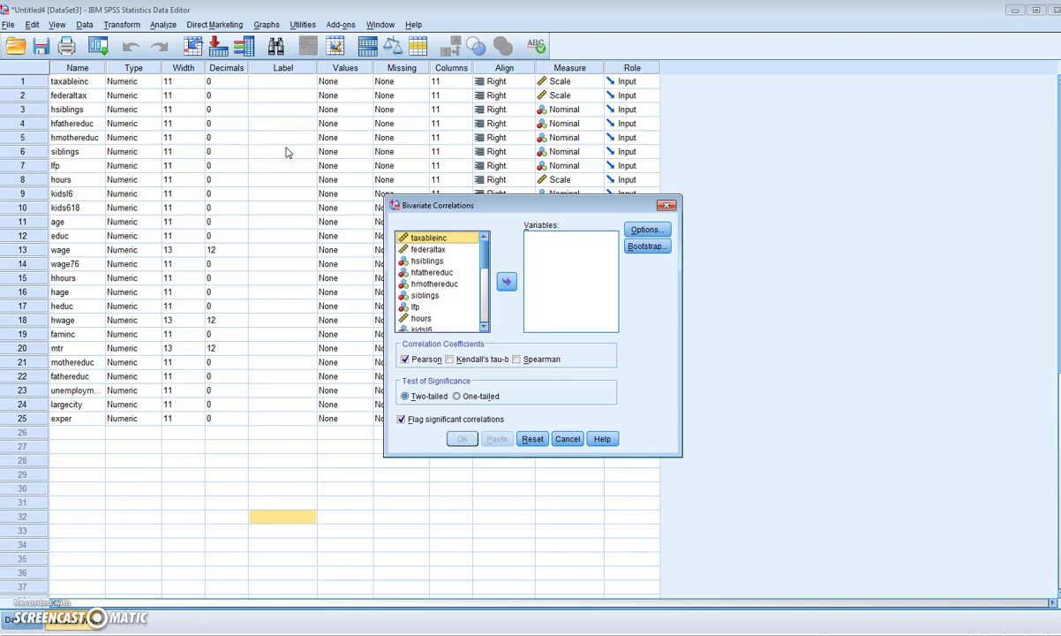
click(268, 141)
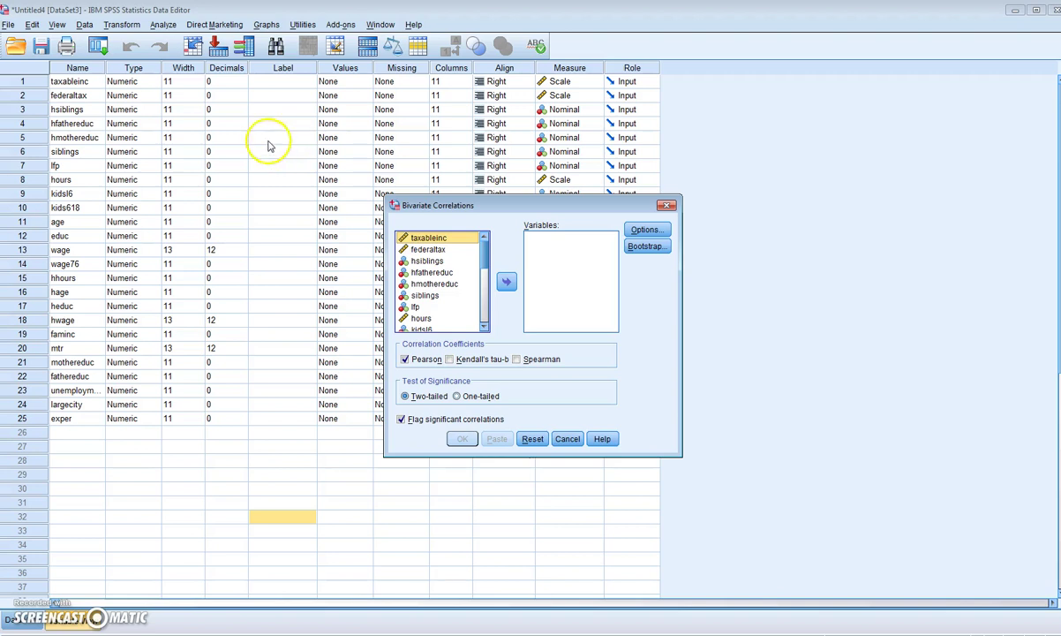
click(485, 288)
click(485, 240)
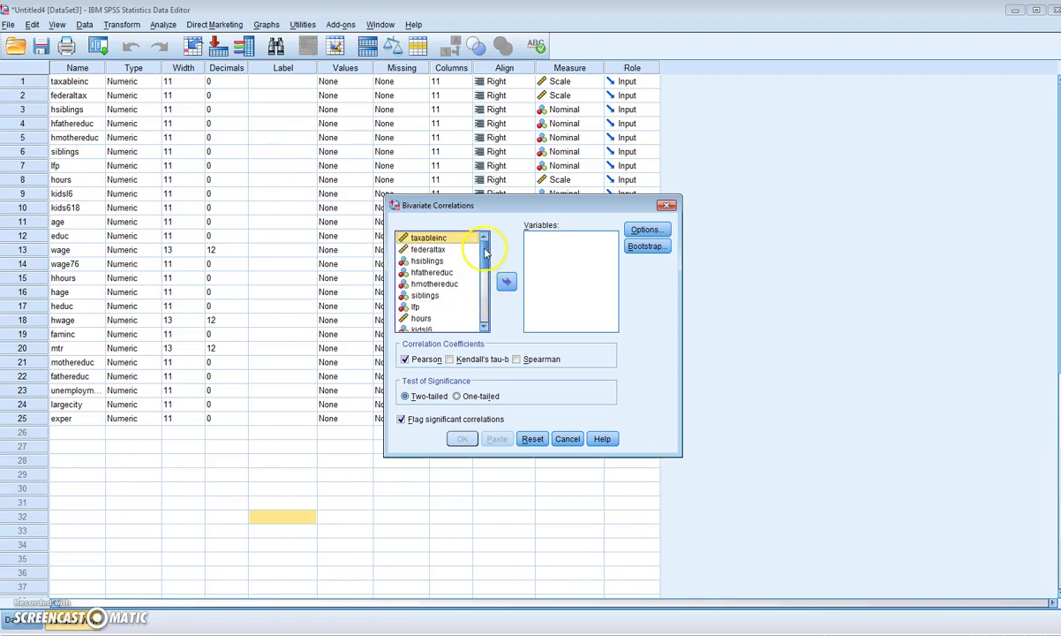
shift+click(472, 255)
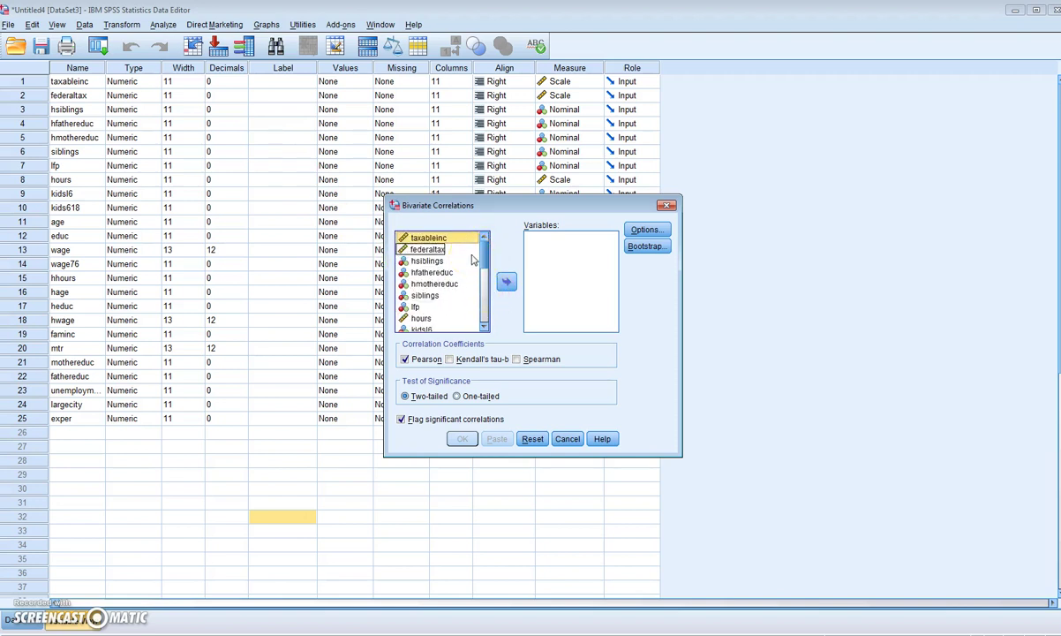
click(485, 326)
click(486, 325)
click(485, 326)
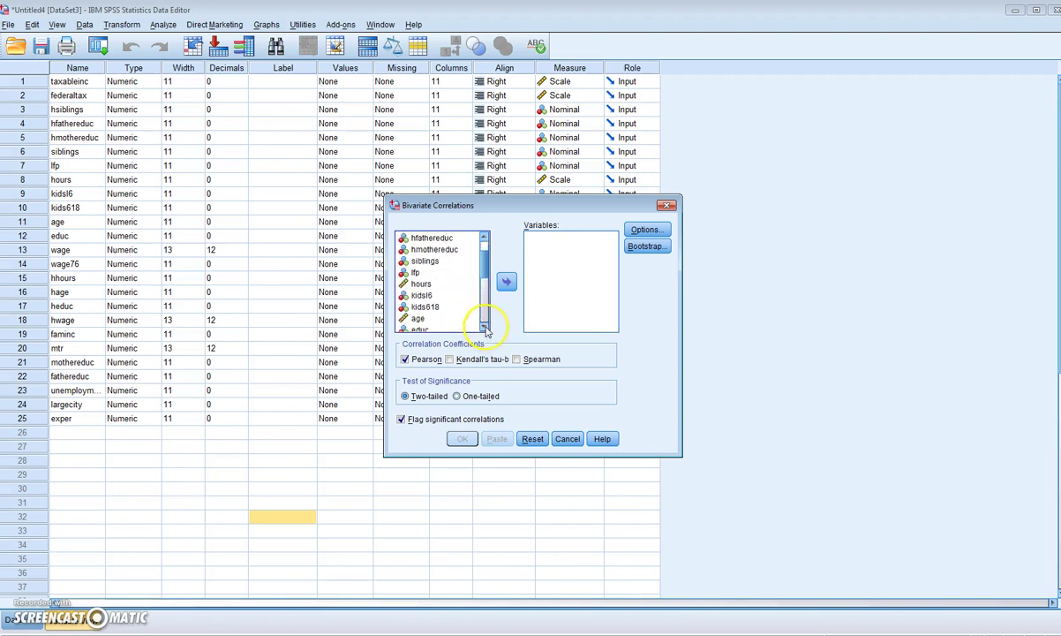
Select hours, kidsl6, kids618, age, educ and wage in the variable list.
click(431, 284)
shift+click(429, 296)
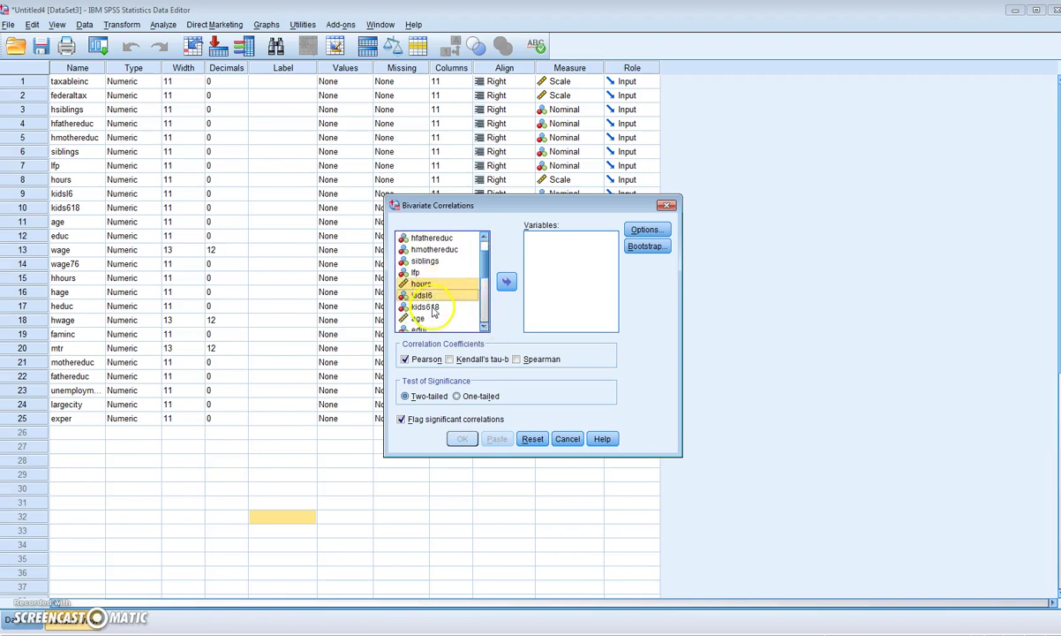
shift+click(431, 306)
scroll(442, 292, down, 3)
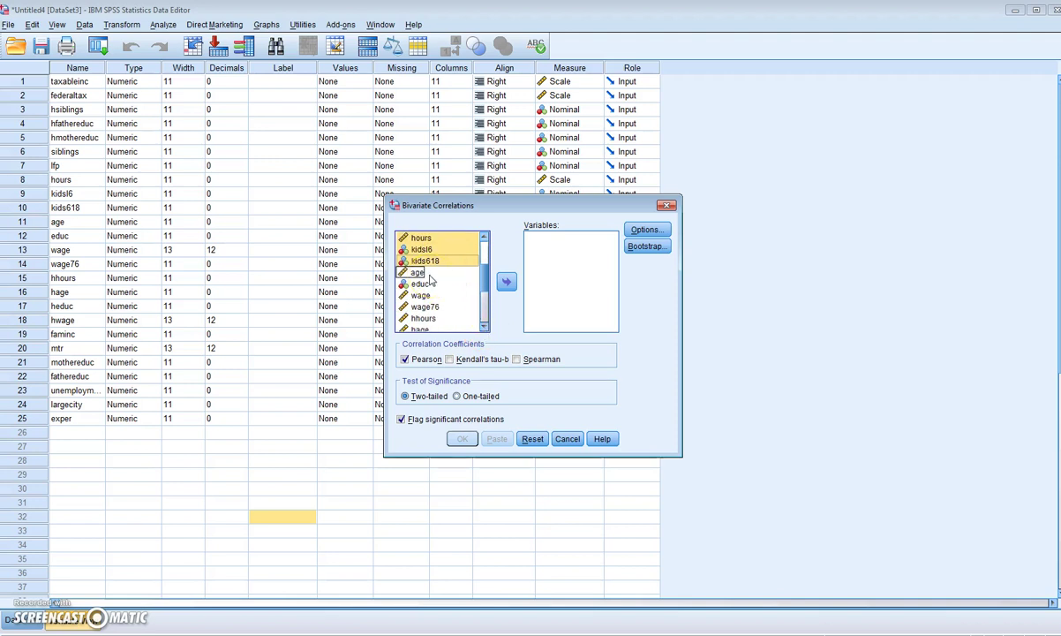
shift+click(431, 283)
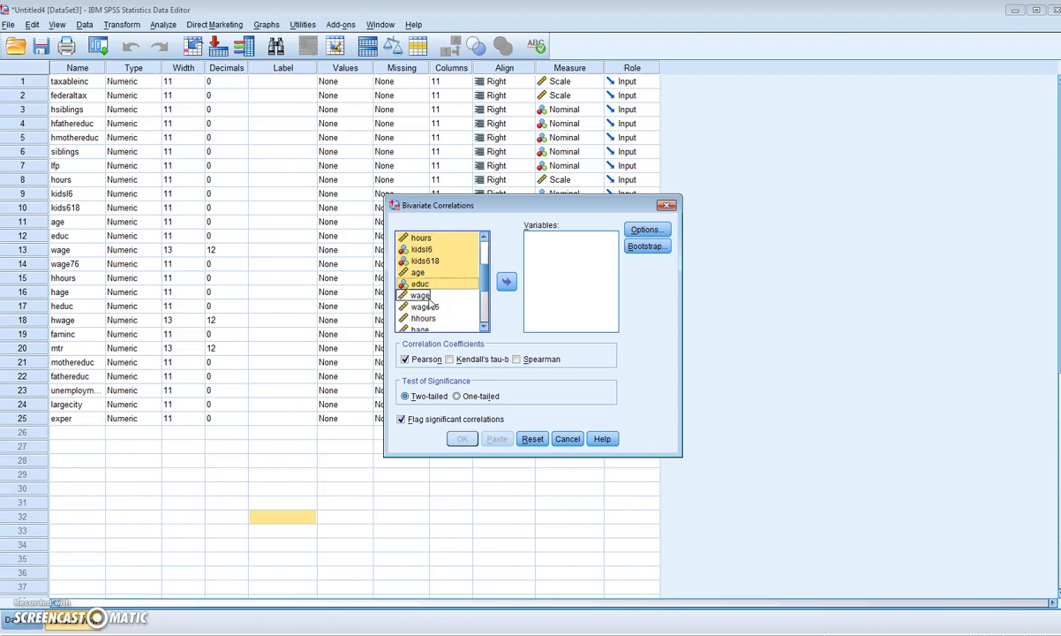
shift+click(429, 296)
click(485, 327)
click(485, 327)
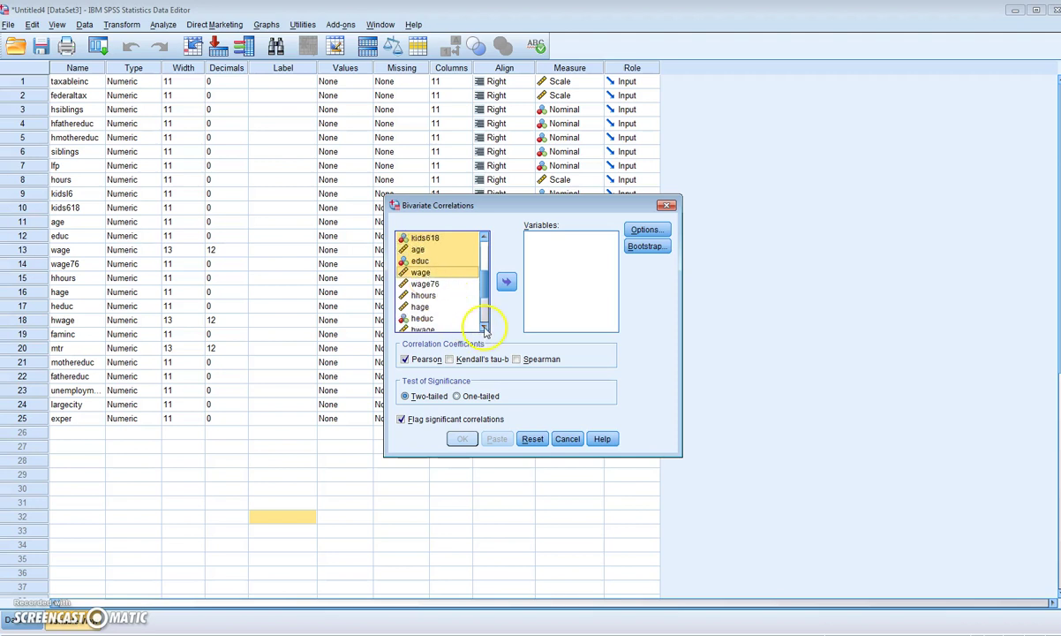
click(485, 326)
click(484, 327)
ctrl+click(466, 287)
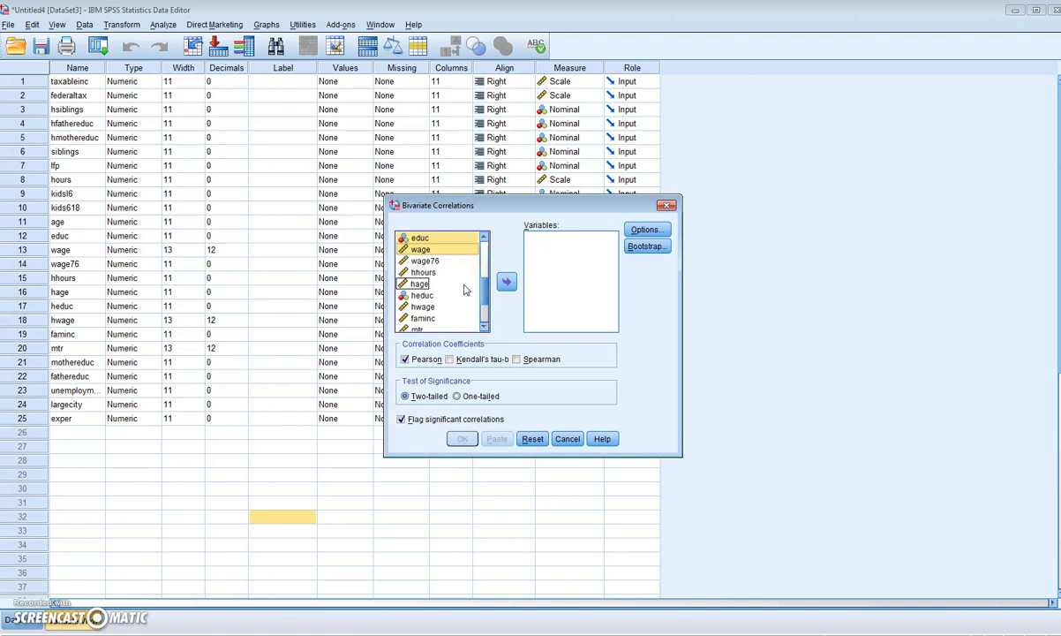
Add hhours, hage, heduc, hwage and faminc to the selection.
ctrl+click(433, 273)
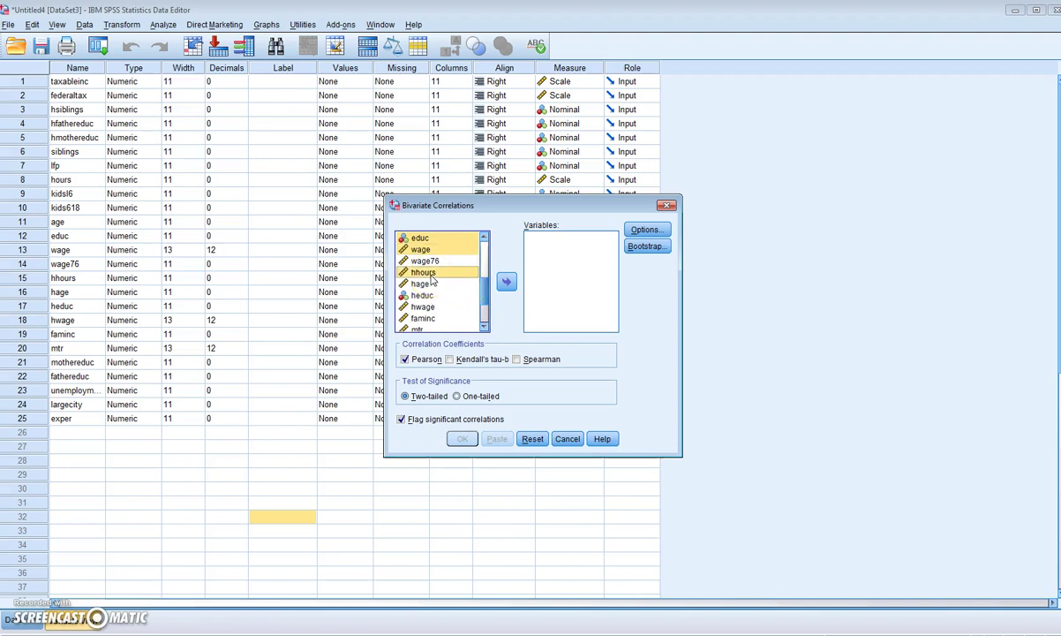
ctrl+click(433, 273)
ctrl+click(431, 283)
ctrl+click(429, 296)
ctrl+click(431, 306)
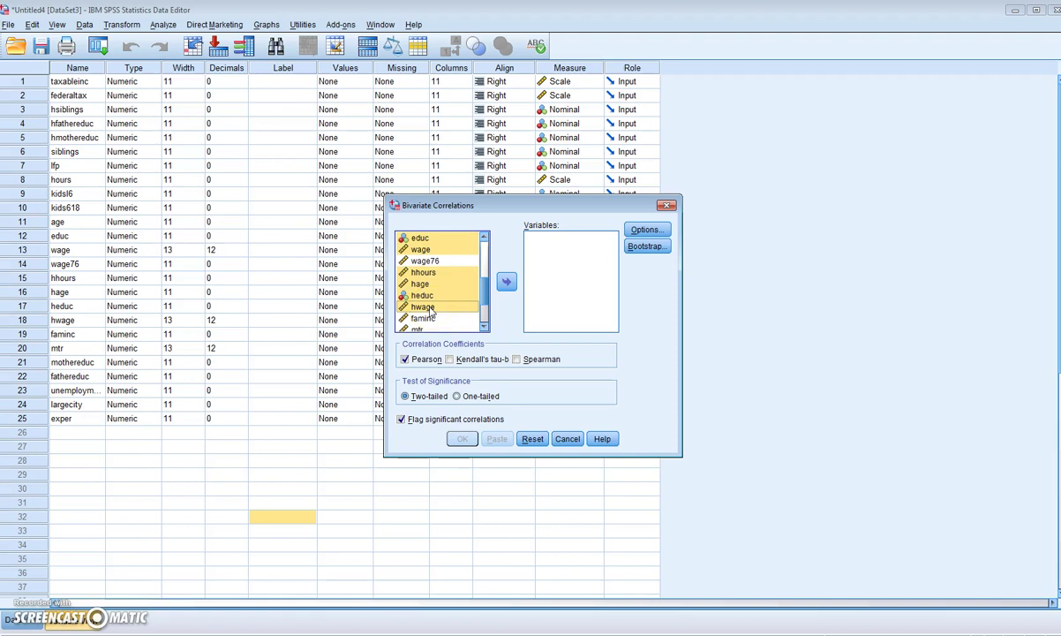
ctrl+click(431, 317)
click(485, 327)
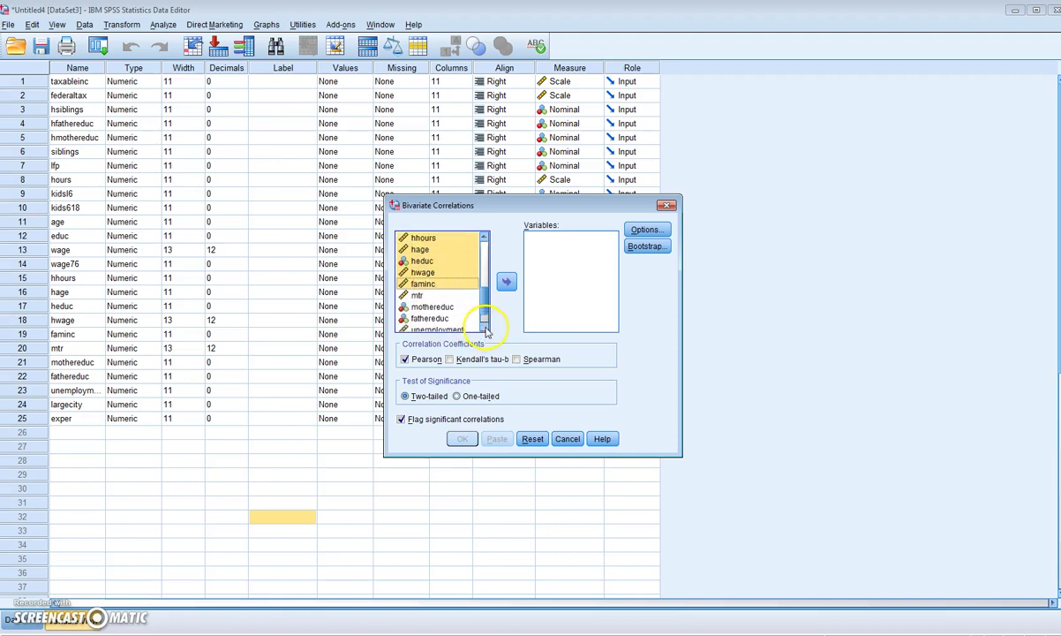
click(485, 328)
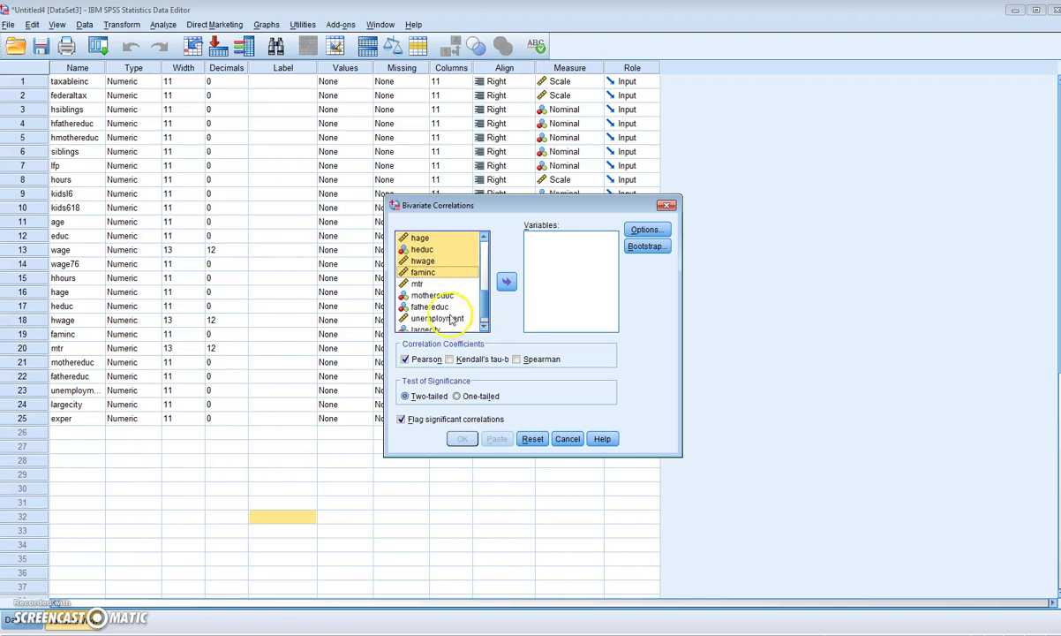
Add mtr, mothereduc, fathereduc, unemployment and exper, then move all selected variables into the analysis.
ctrl+click(418, 284)
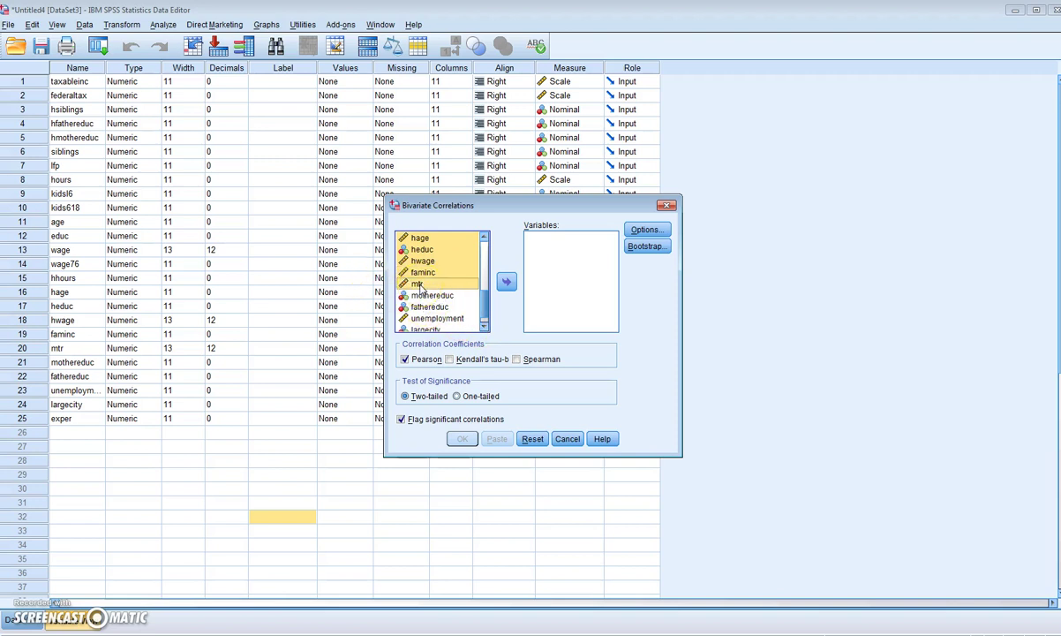
ctrl+click(432, 295)
ctrl+click(439, 308)
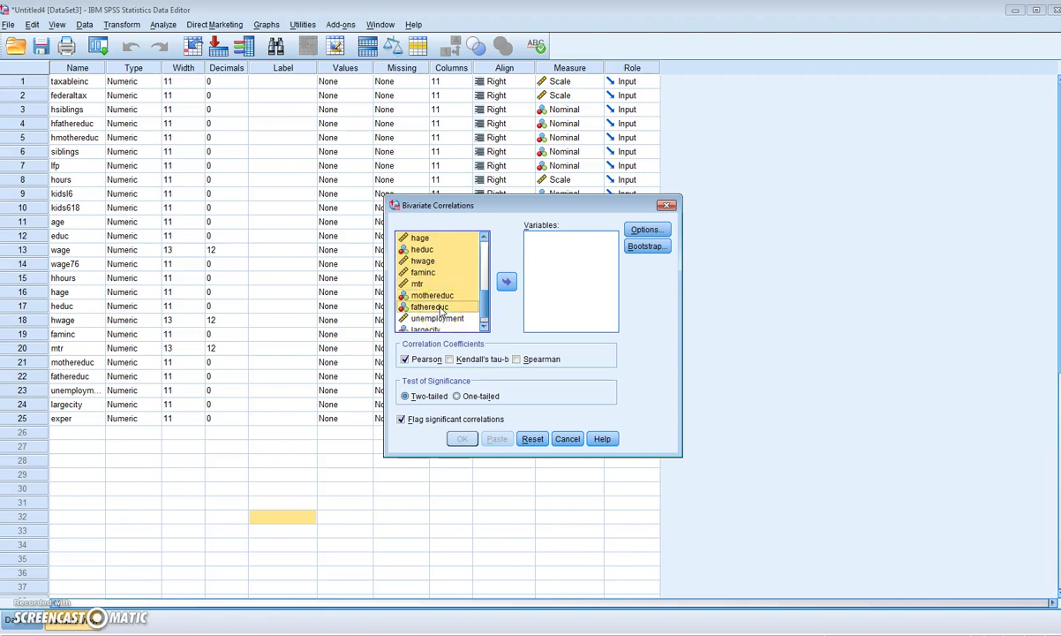
ctrl+click(436, 318)
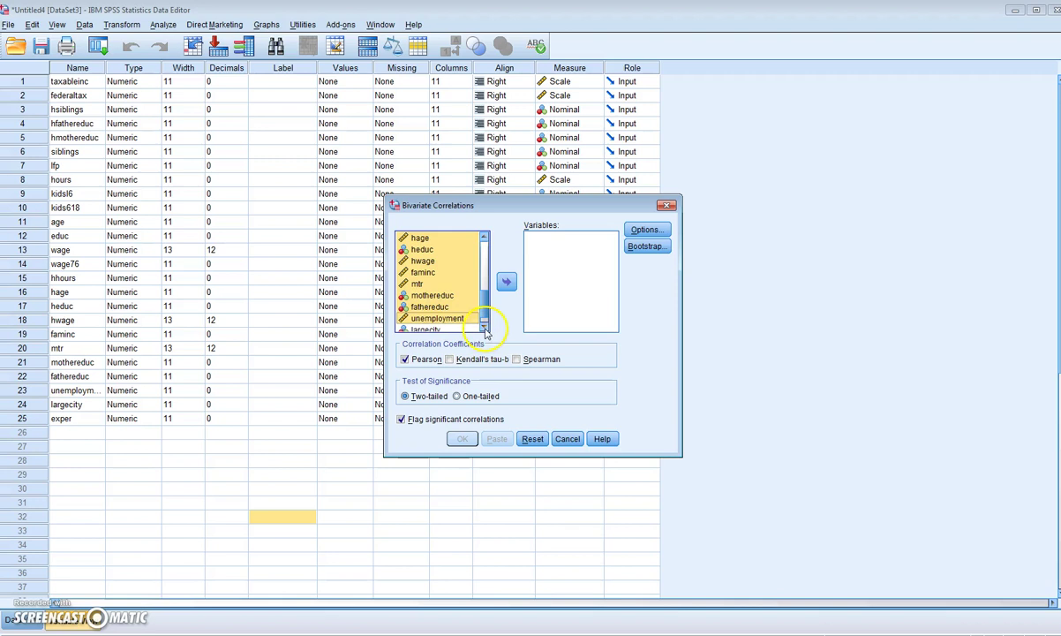
click(485, 328)
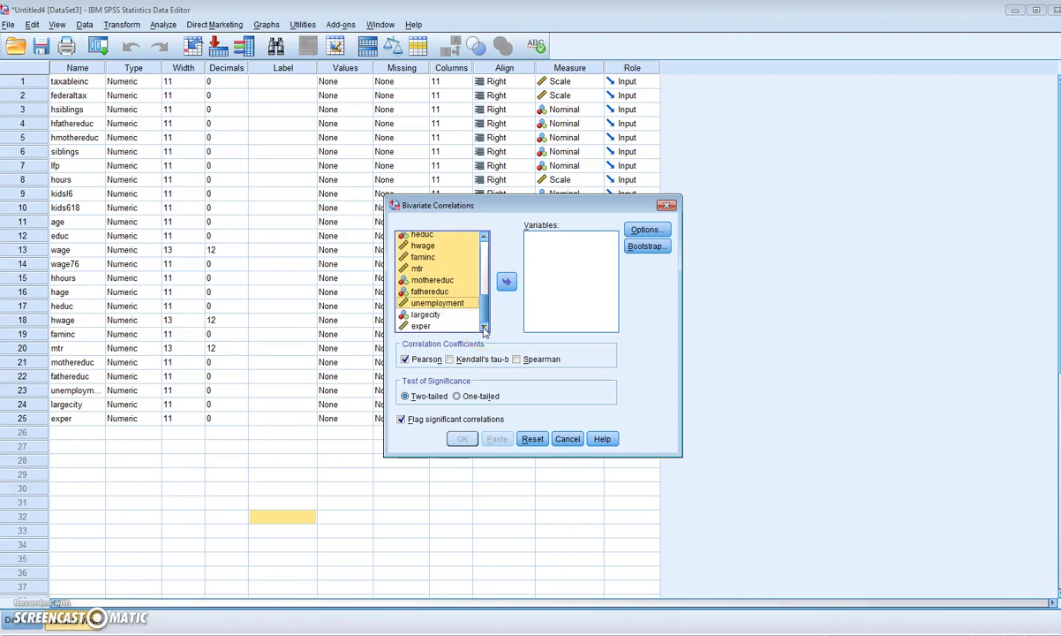
ctrl+click(465, 323)
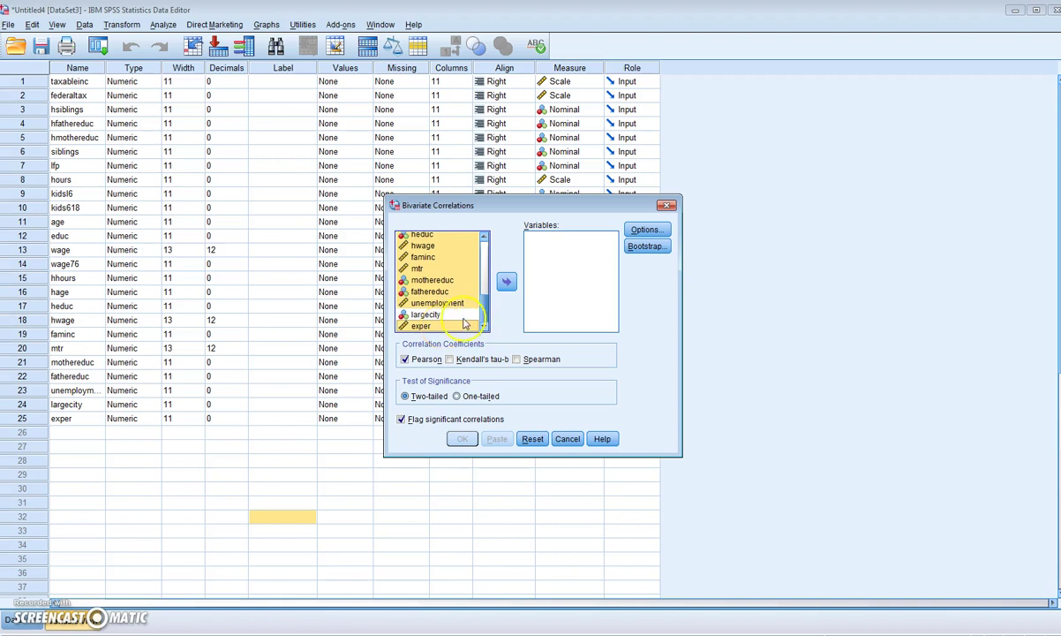
click(507, 282)
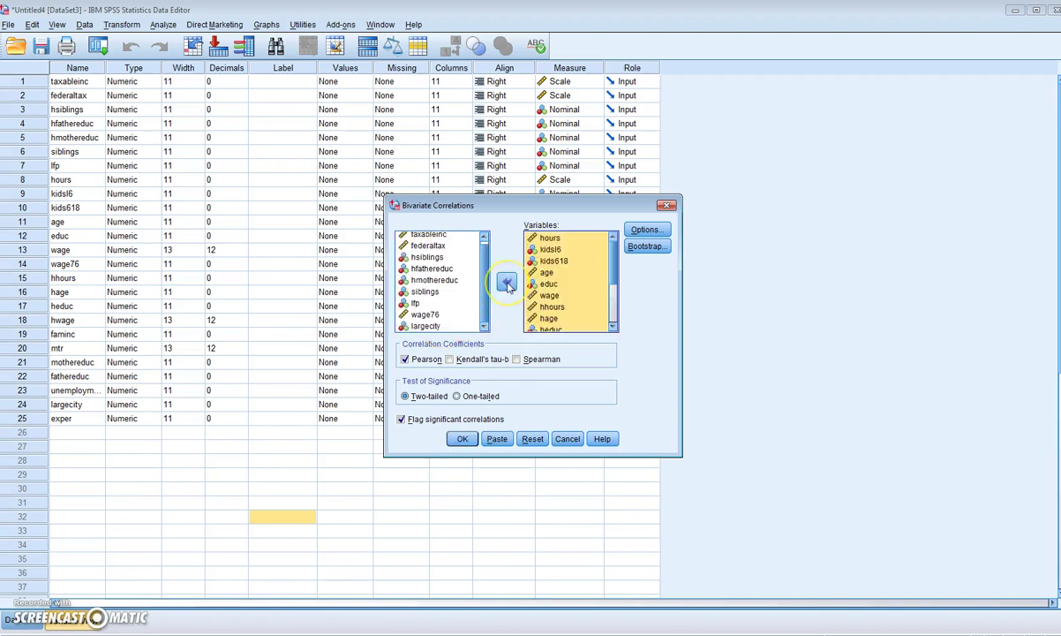
Run the correlations and review the matrix: hours correlates .299 with exper, -.181 with mtr.
click(464, 440)
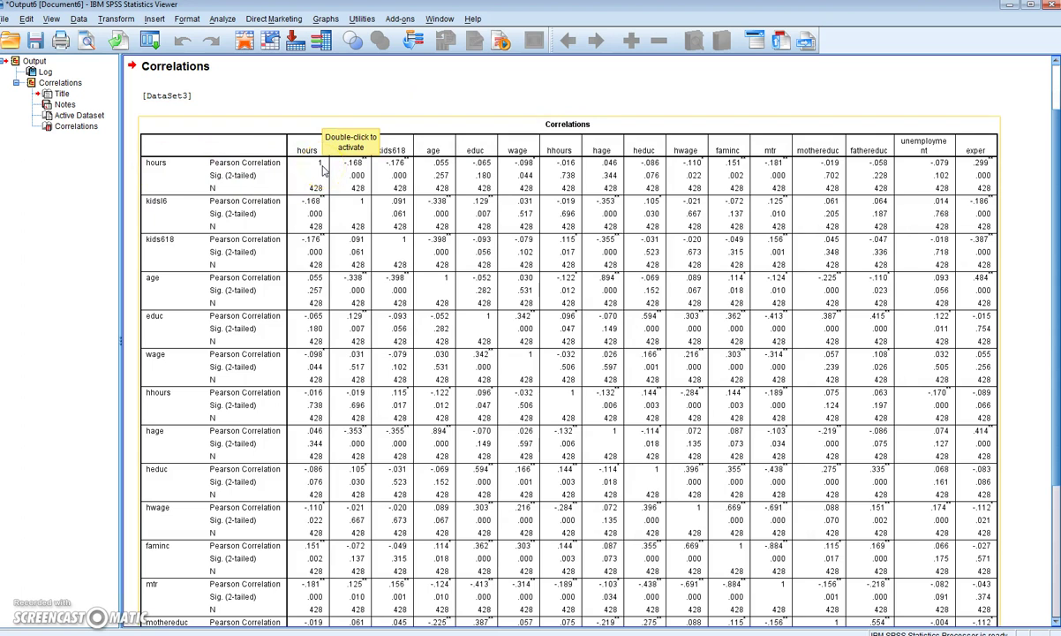
click(332, 107)
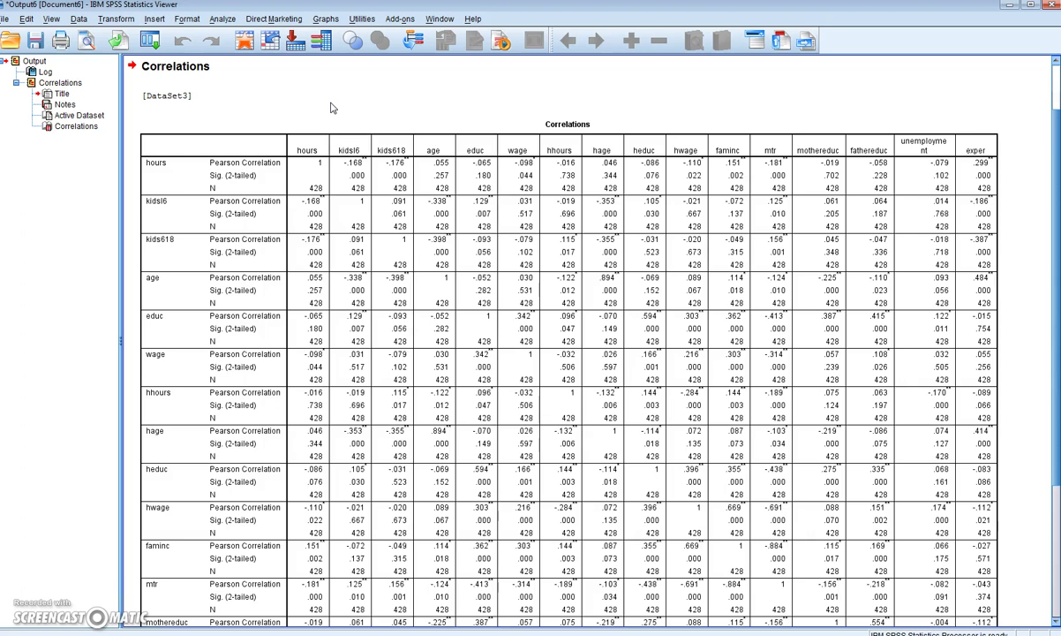
click(312, 156)
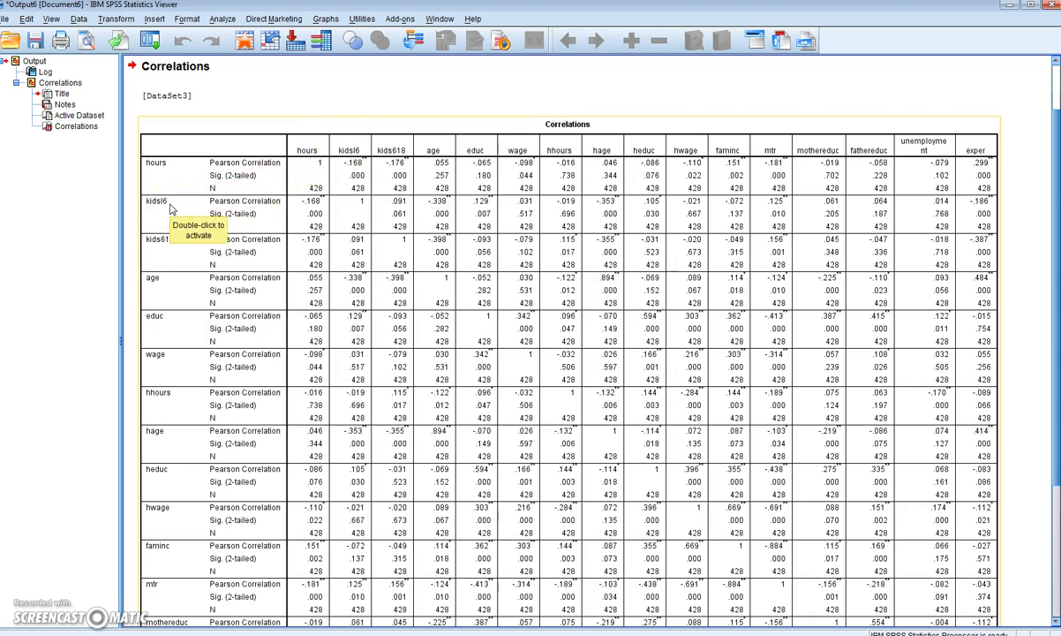
drag(172, 203, 397, 211)
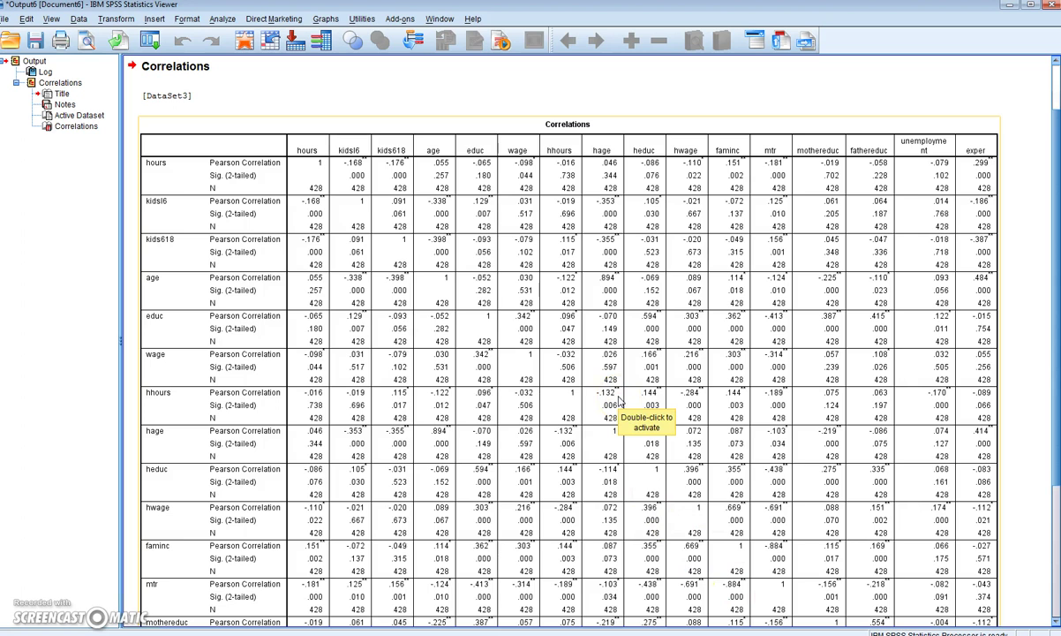
click(608, 352)
click(331, 91)
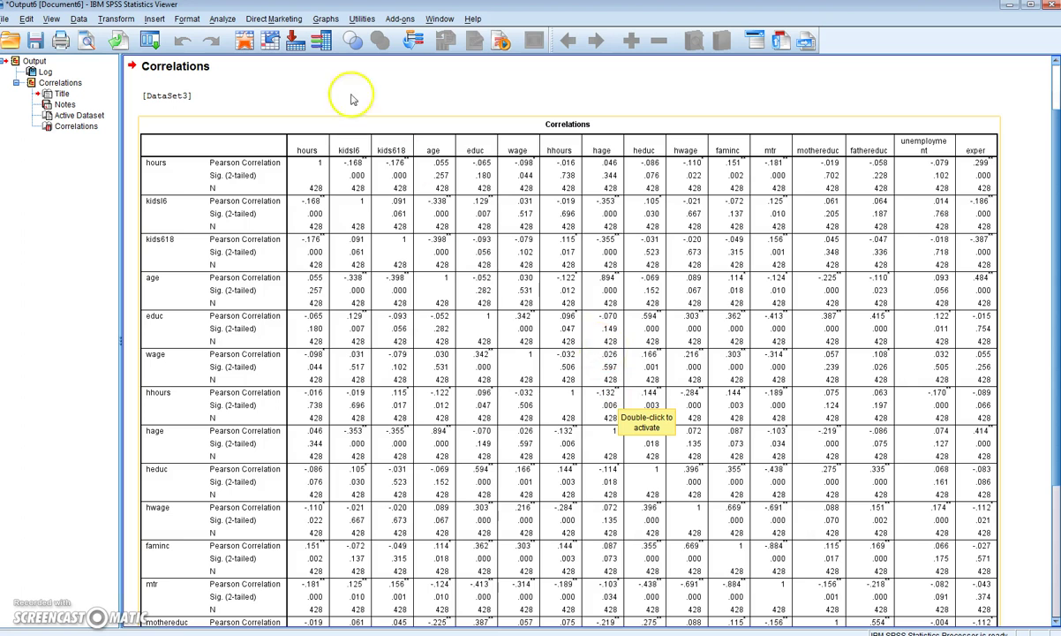
click(279, 174)
click(206, 71)
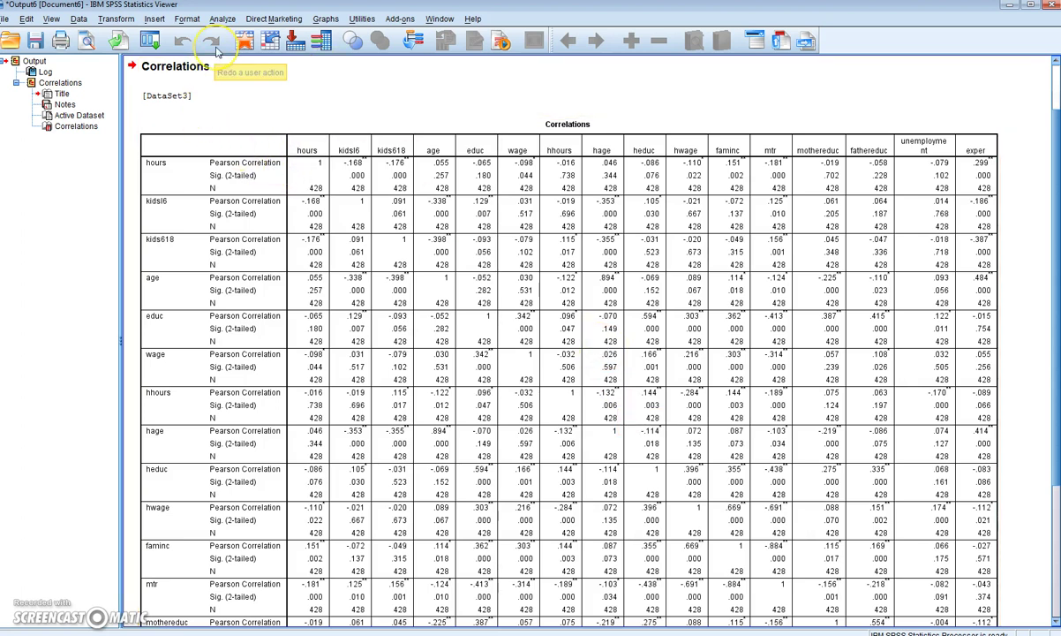
Set up a linear regression with hours as dependent, all predictors as independents, and collinearity diagnostics.
click(222, 20)
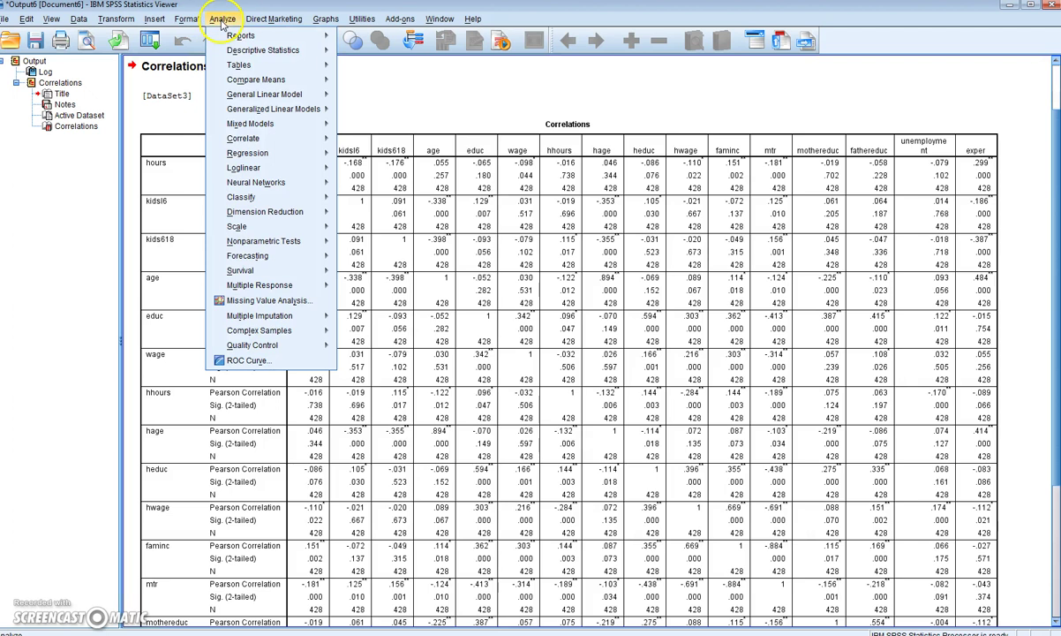
mouse_move(249, 152)
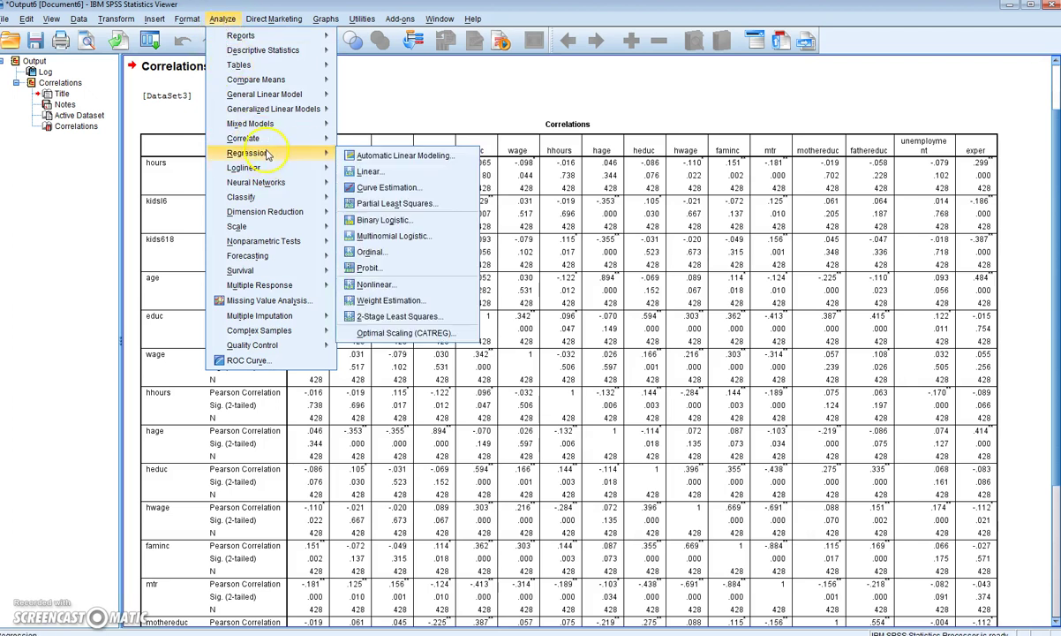
click(370, 170)
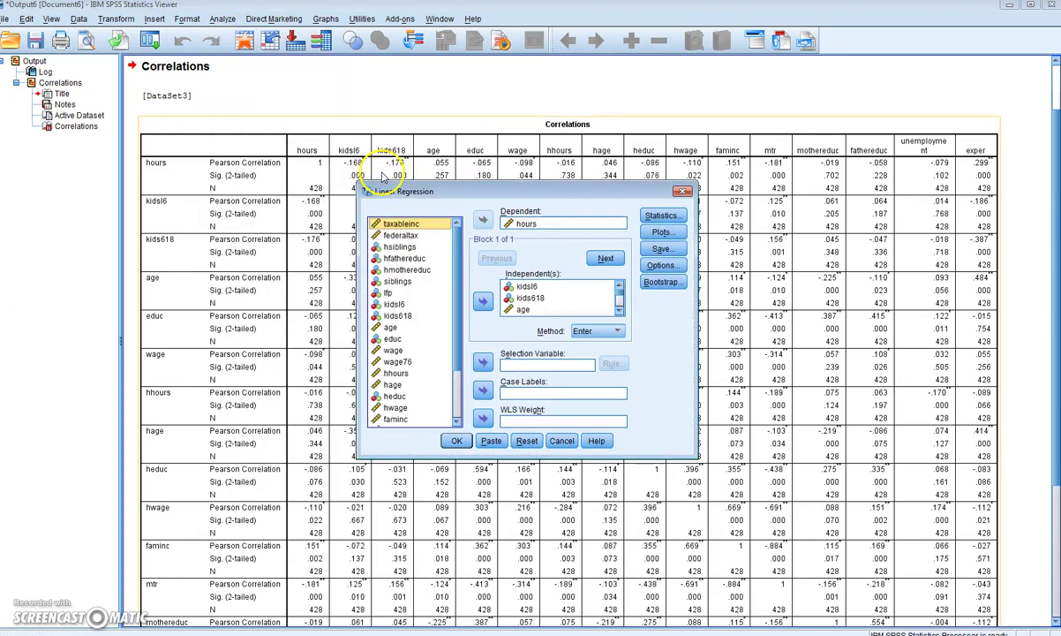
click(536, 228)
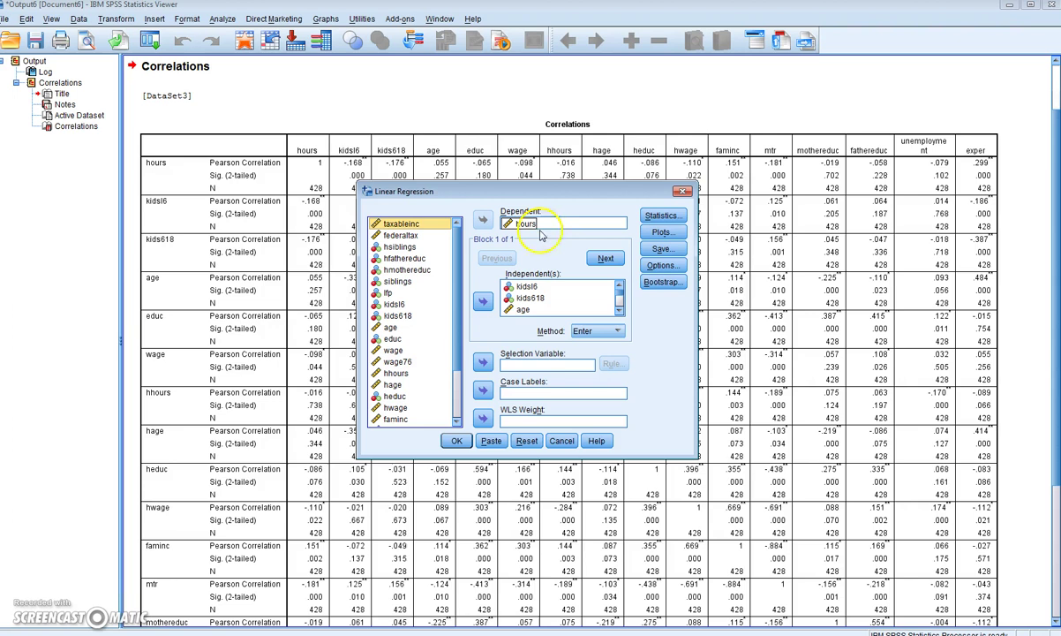
click(618, 309)
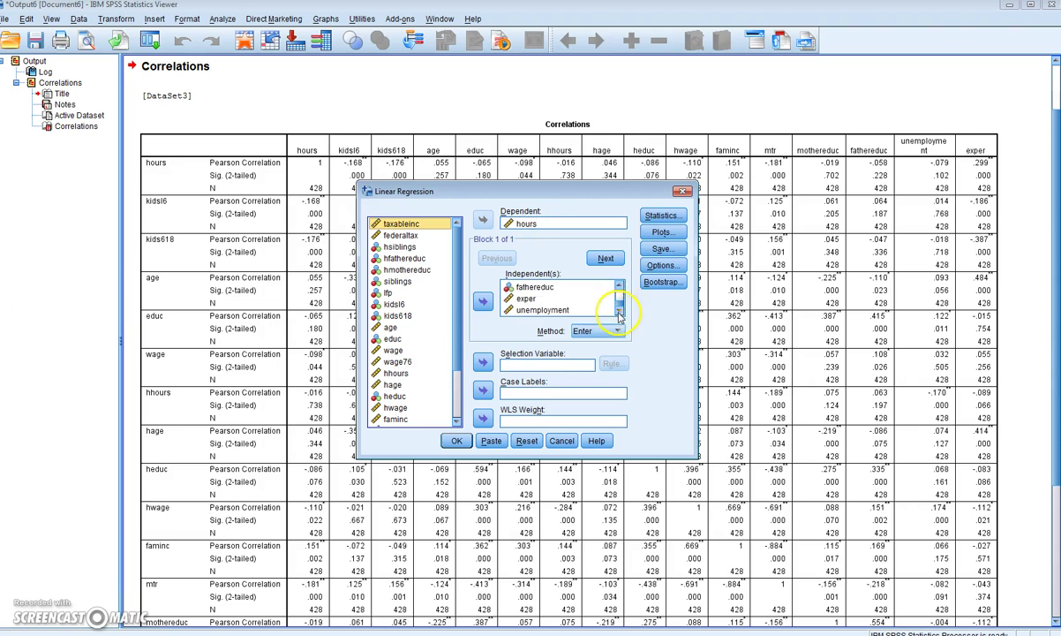
scroll(620, 301, up, 5)
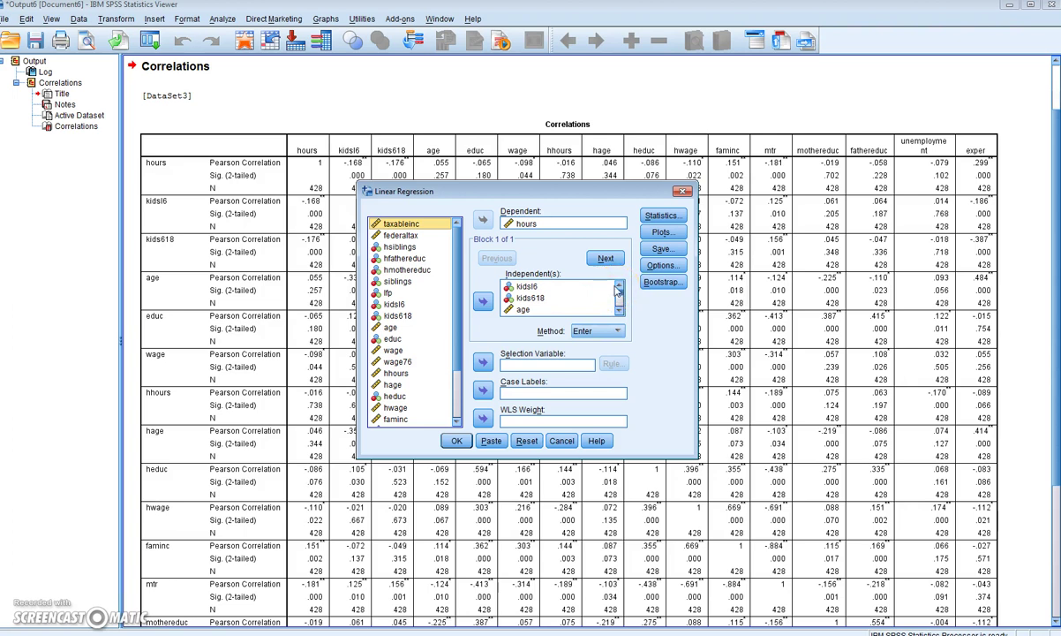
click(660, 218)
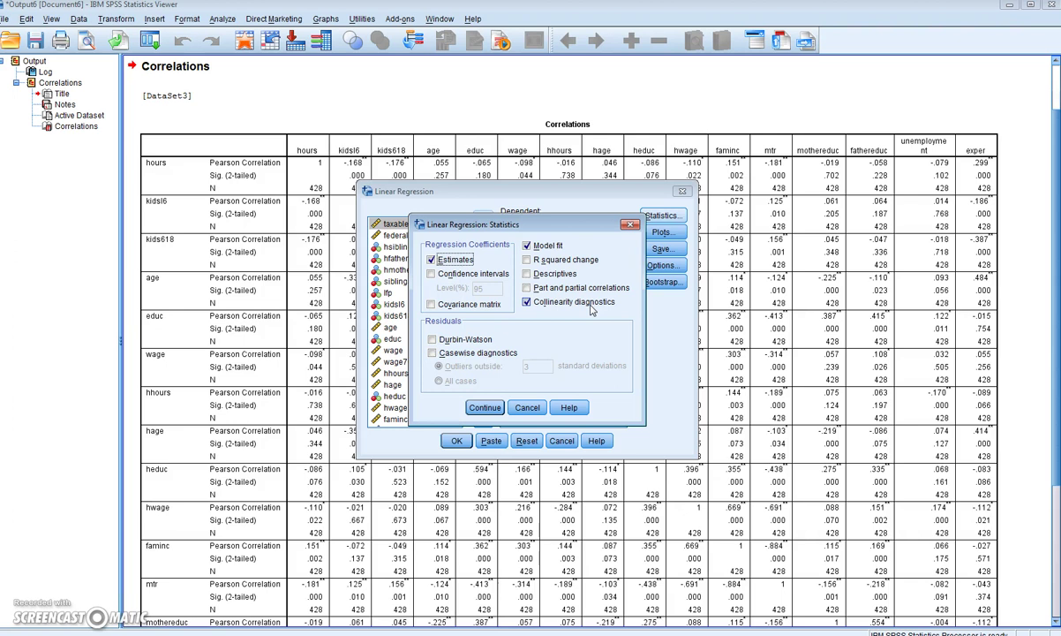
click(485, 409)
Run the regression and read the VIF column: highest 7.215 for mtr, 5.756 for age.
click(456, 441)
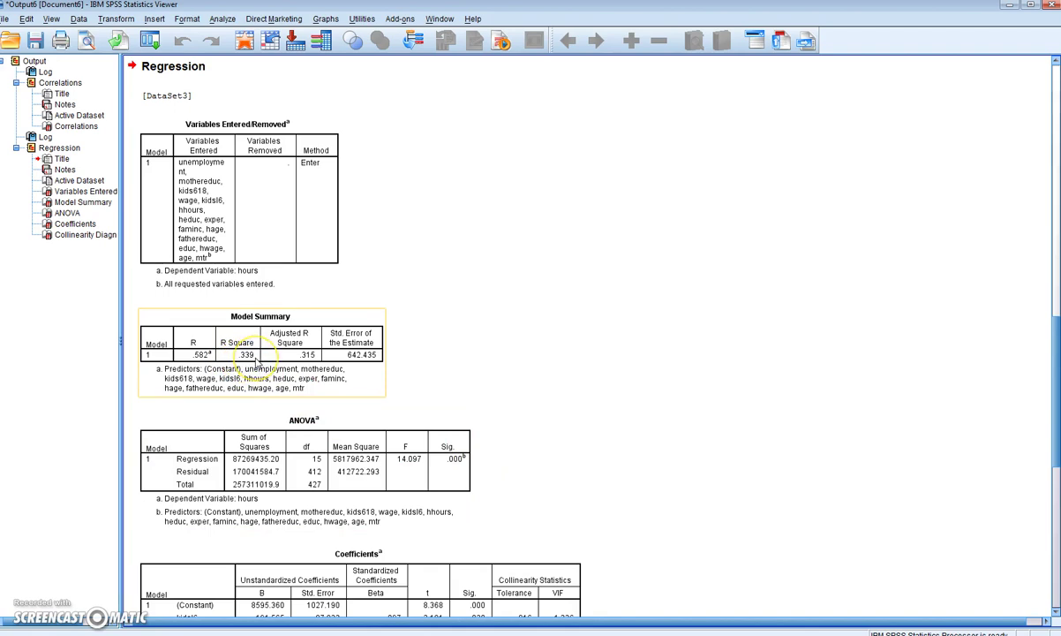
scroll(256, 362, down, 9)
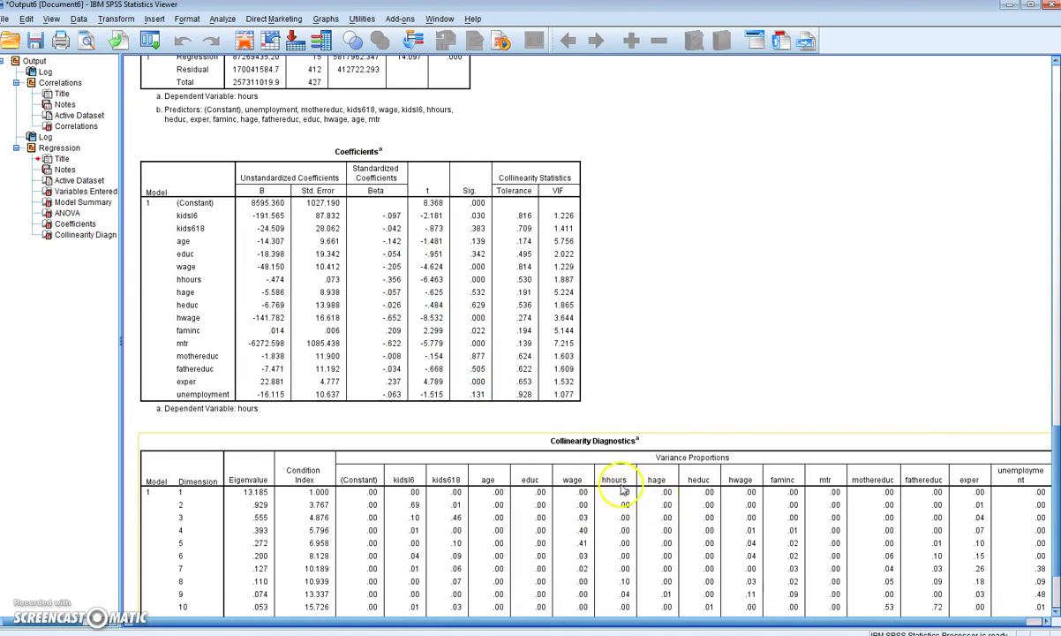
scroll(614, 484, up, 2)
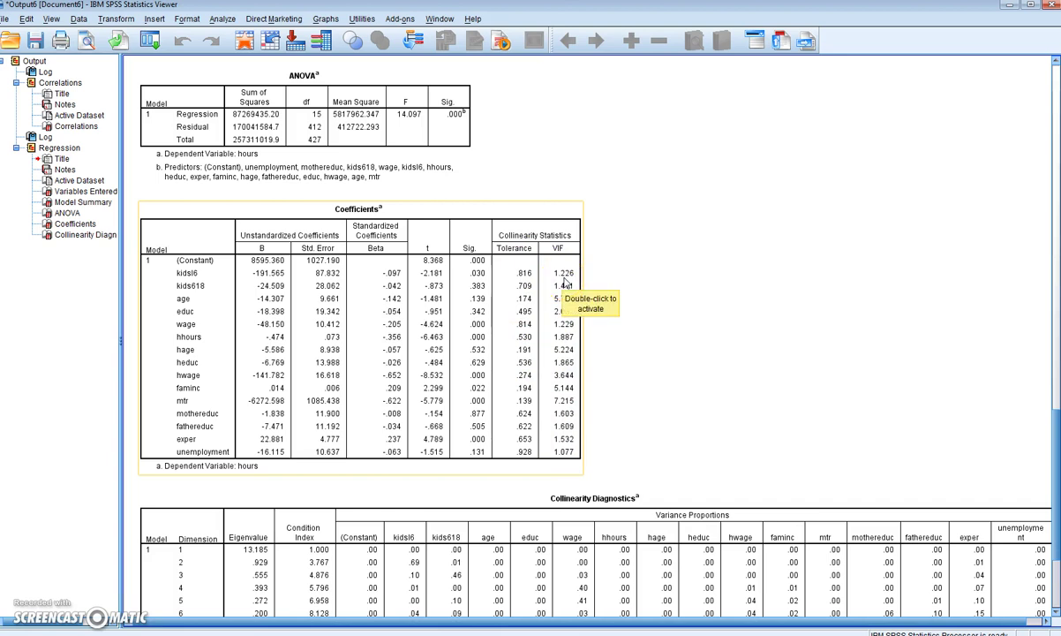
click(617, 277)
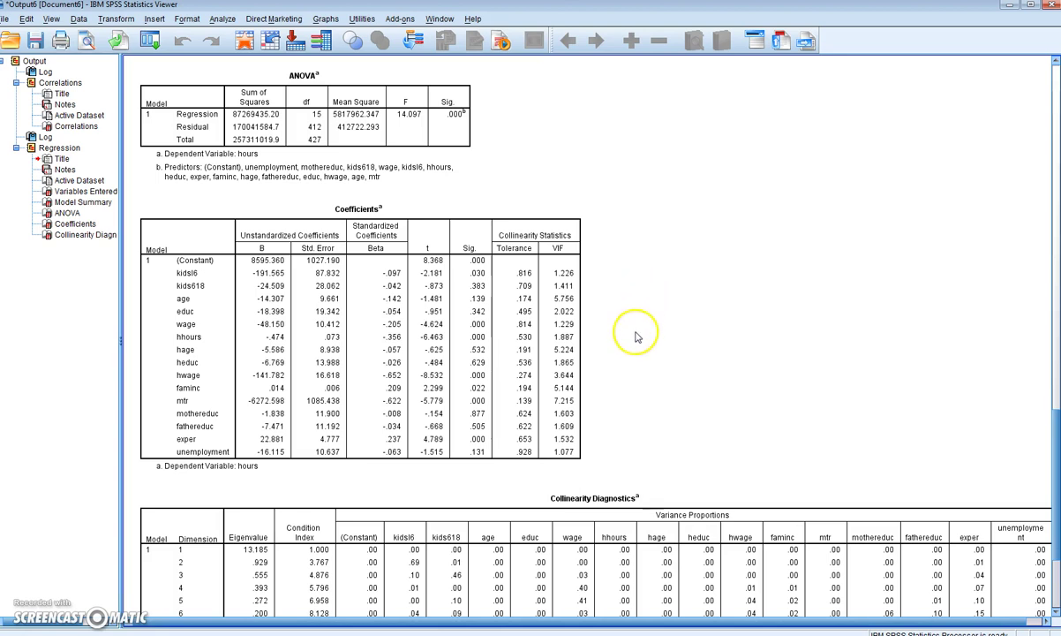
click(553, 378)
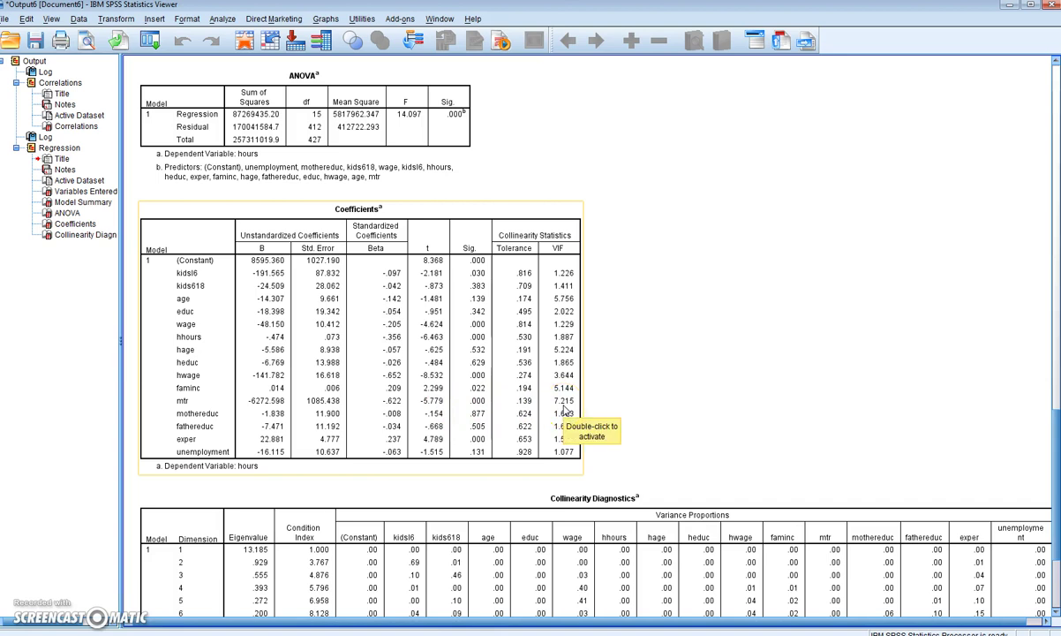
click(569, 411)
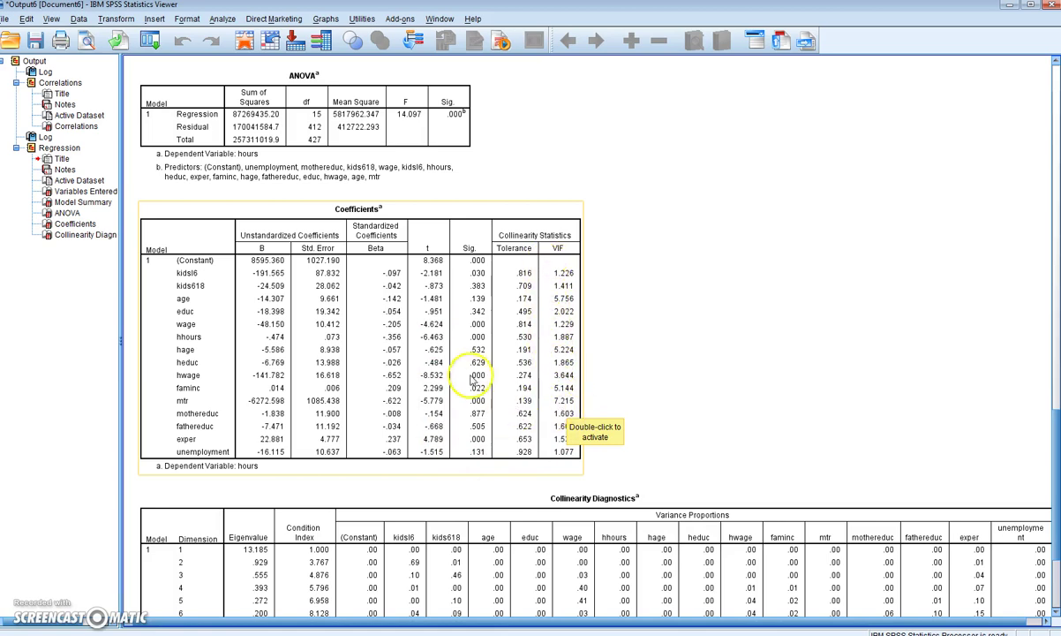
scroll(468, 367, up, 4)
scroll(380, 318, down, 3)
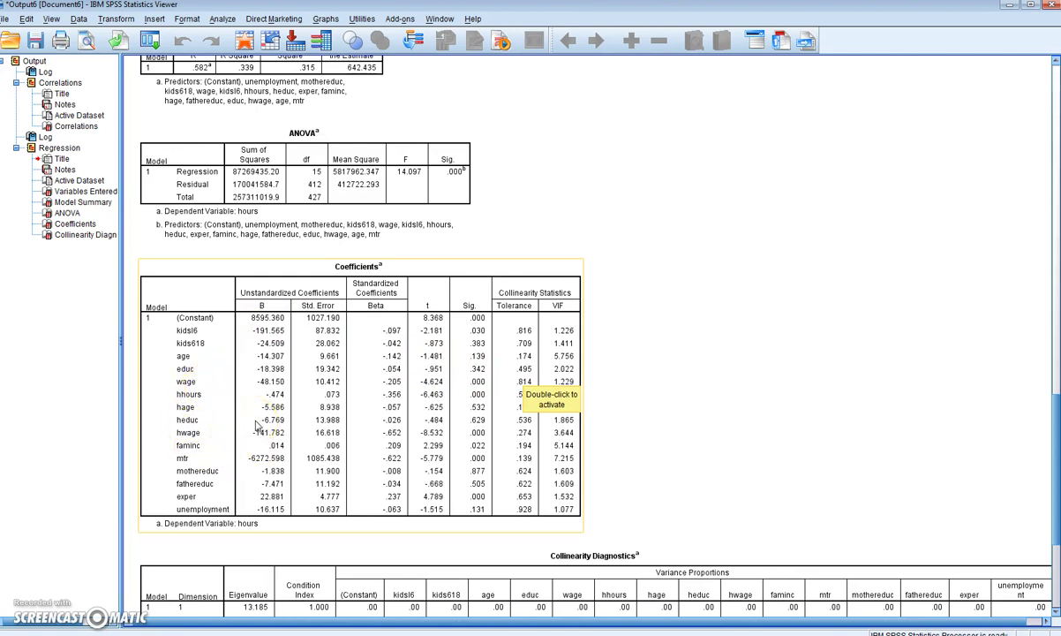
Drop kids618, hage, heduc, mothereduc and fathereduc from the regression, keeping collinearity diagnostics.
click(159, 548)
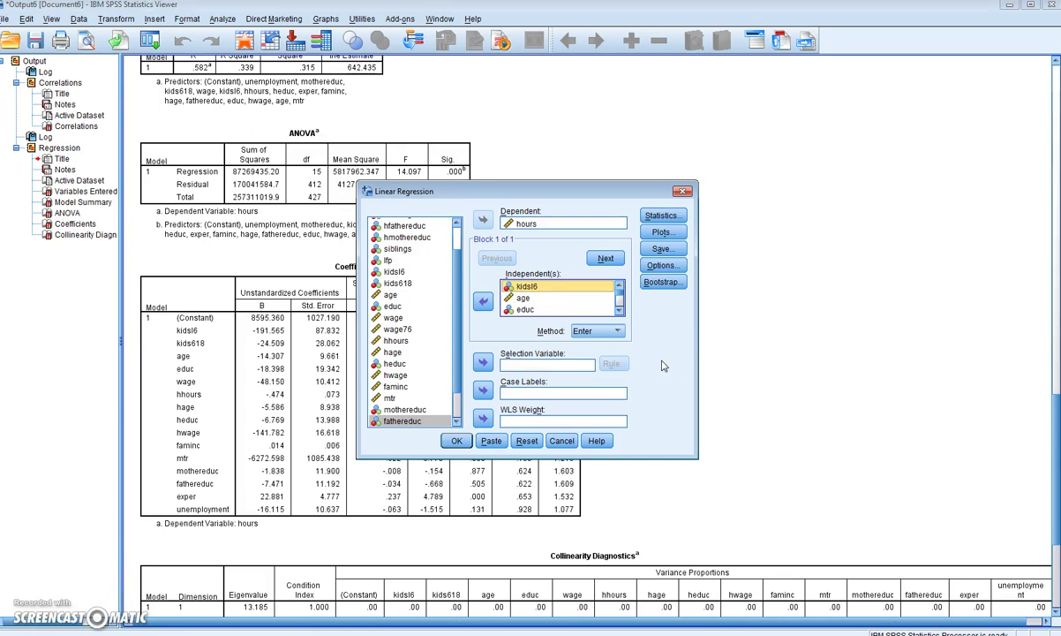
click(573, 303)
click(658, 220)
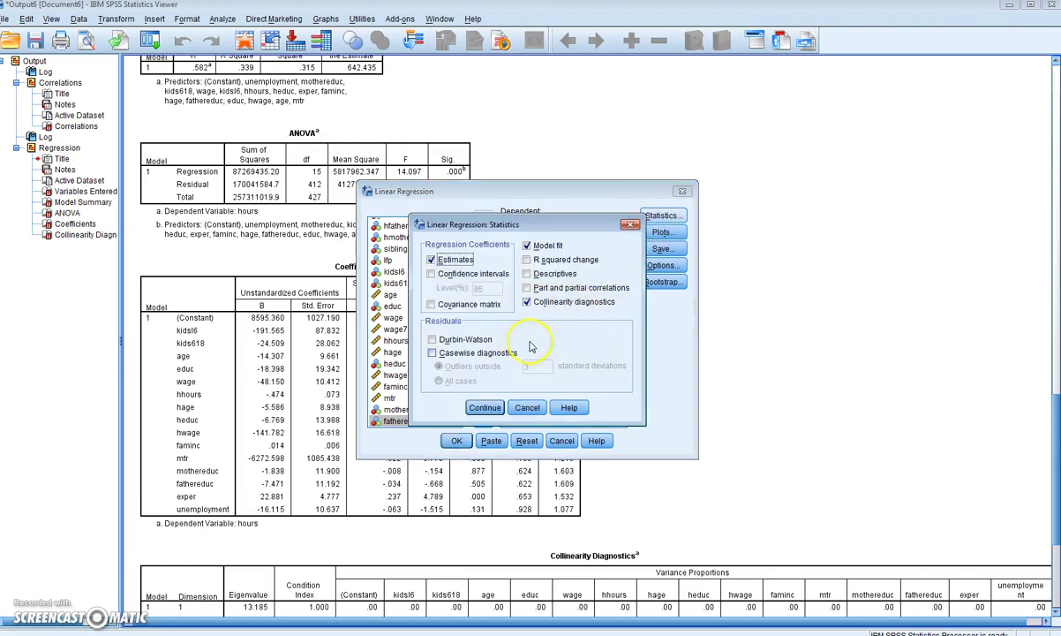
click(481, 407)
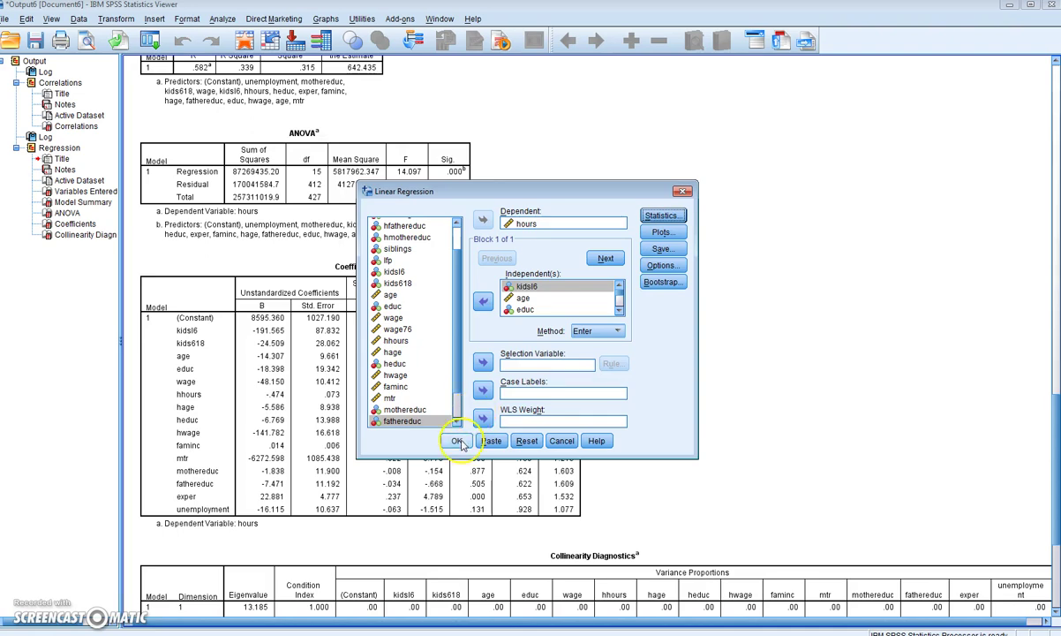
Run the 10-predictor regression and compare VIFs: F = 21.081, top VIF 6.540 for mtr.
click(457, 440)
scroll(459, 446, down, 3)
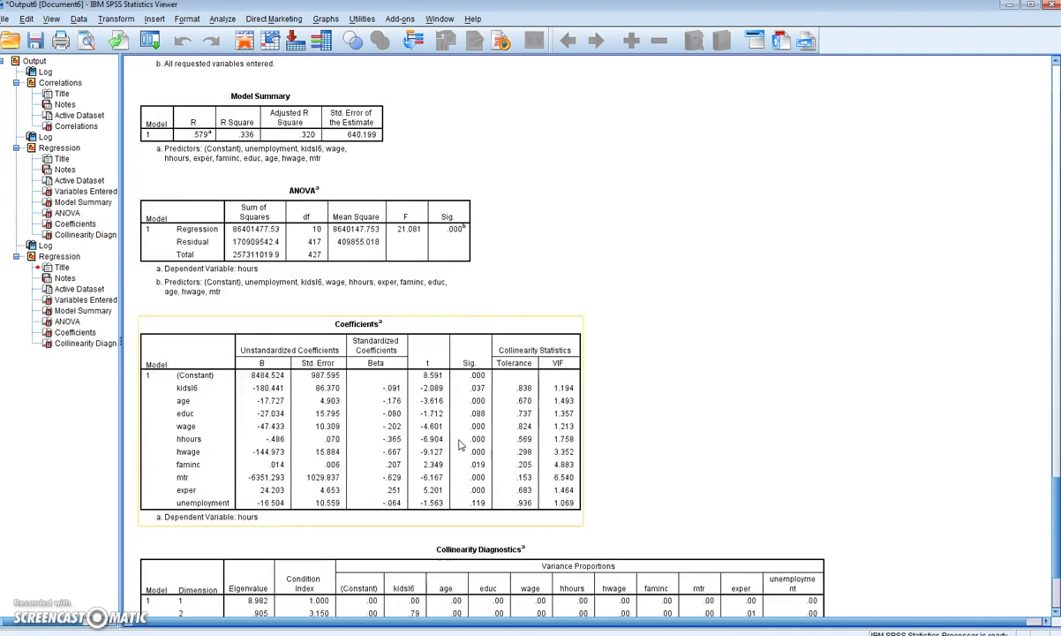
scroll(389, 457, down, 3)
scroll(369, 455, up, 2)
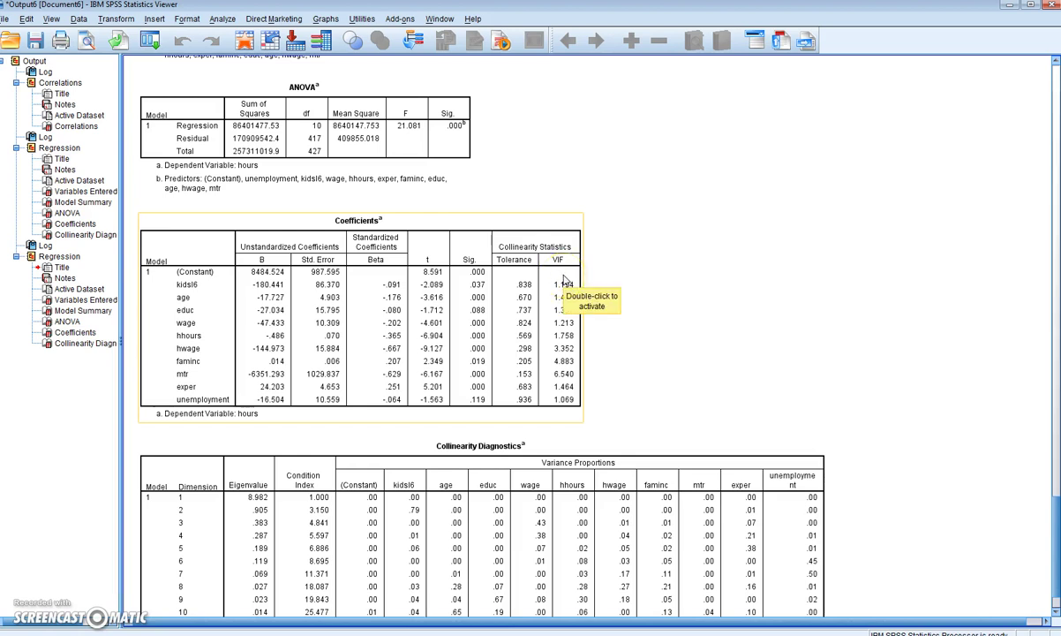
click(655, 305)
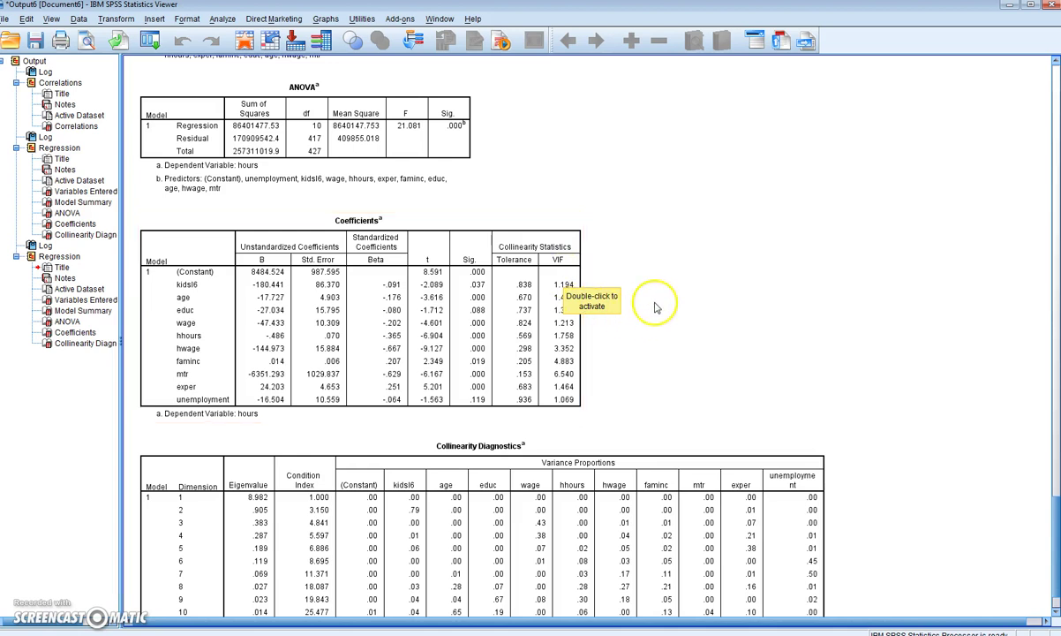